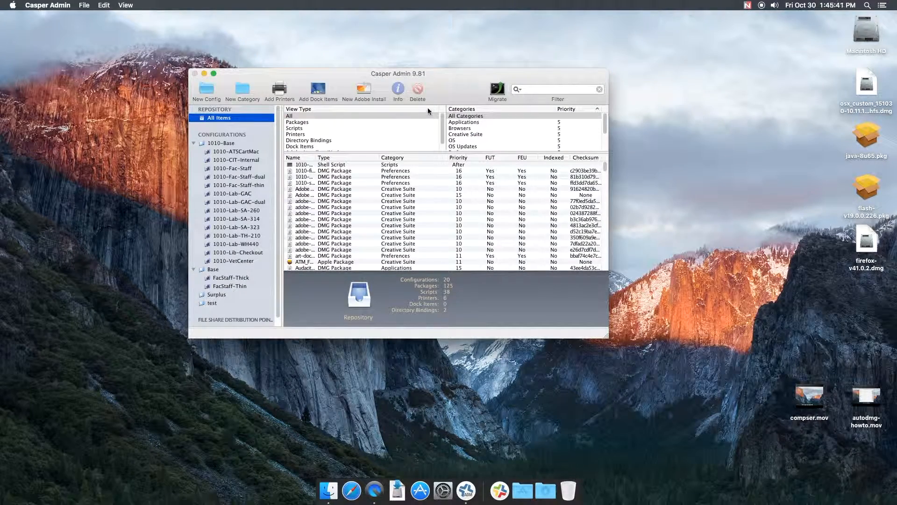
Step: Move and enlarge the Casper Admin window to fill most of the screen
drag(450, 73, 262, 15)
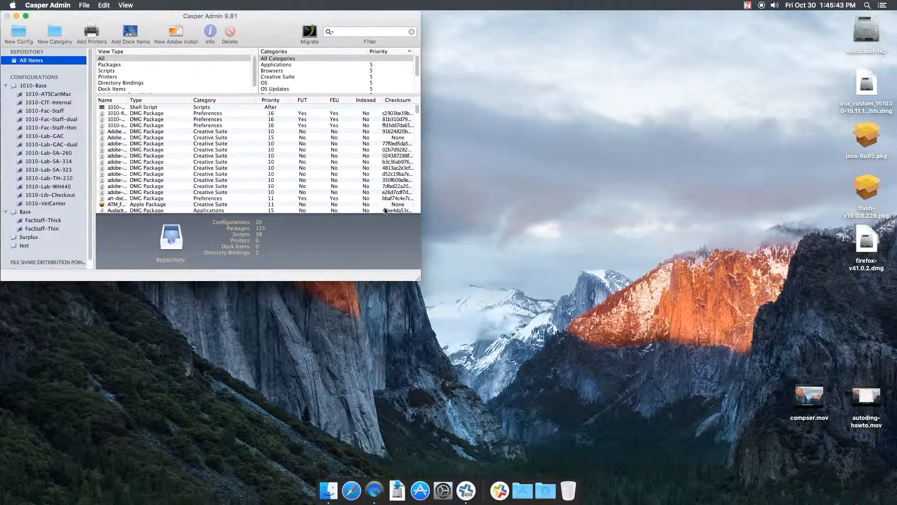
drag(419, 278, 850, 483)
click(54, 33)
click(425, 95)
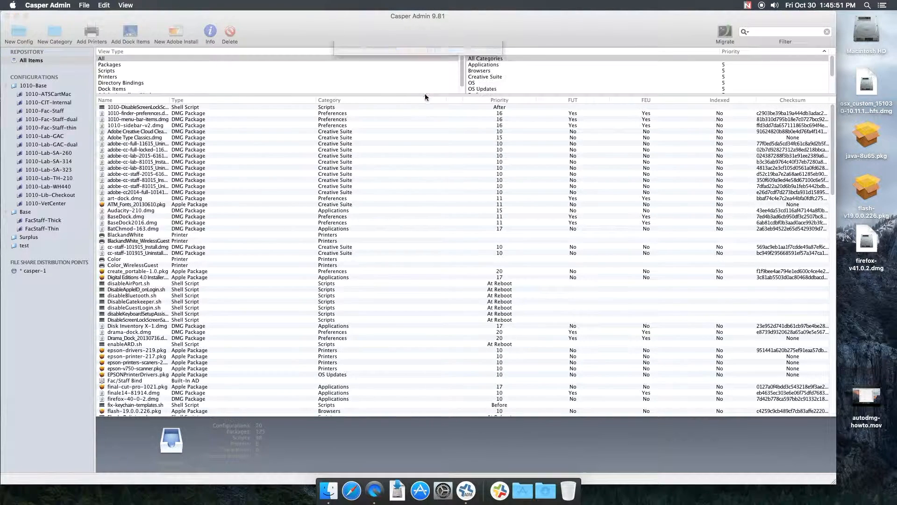
Step: Create a new configuration with the display name New Lab Test
click(24, 36)
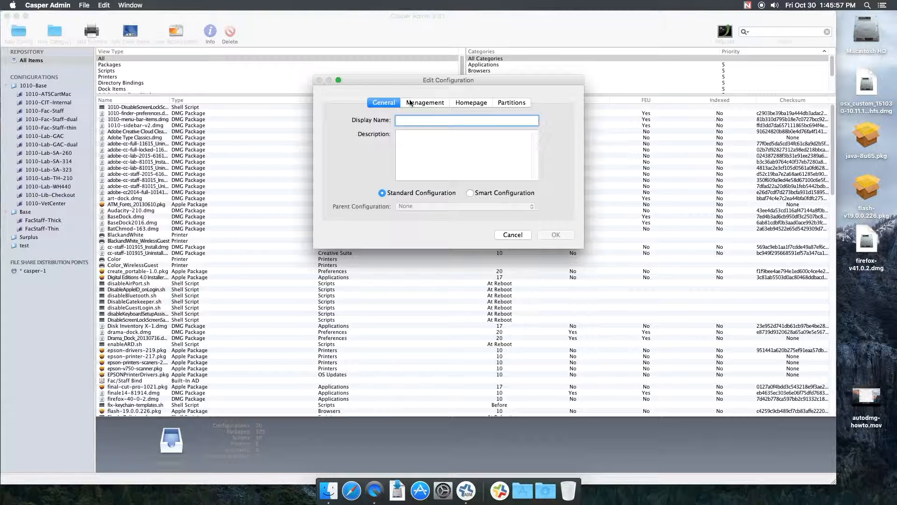
text(Ne)
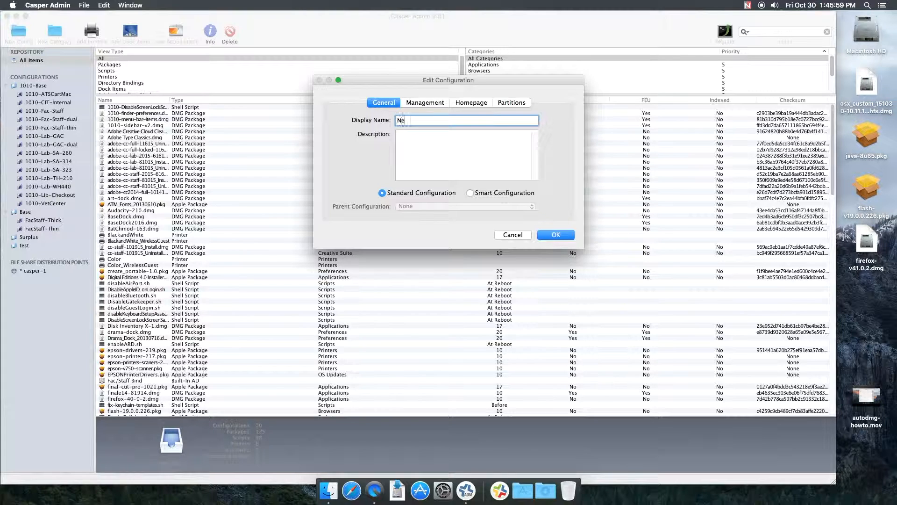
text(w Lab Test)
Step: Set the management account username to admin and enter the management password in both password fields
click(424, 103)
text(admin)
key(Tab)
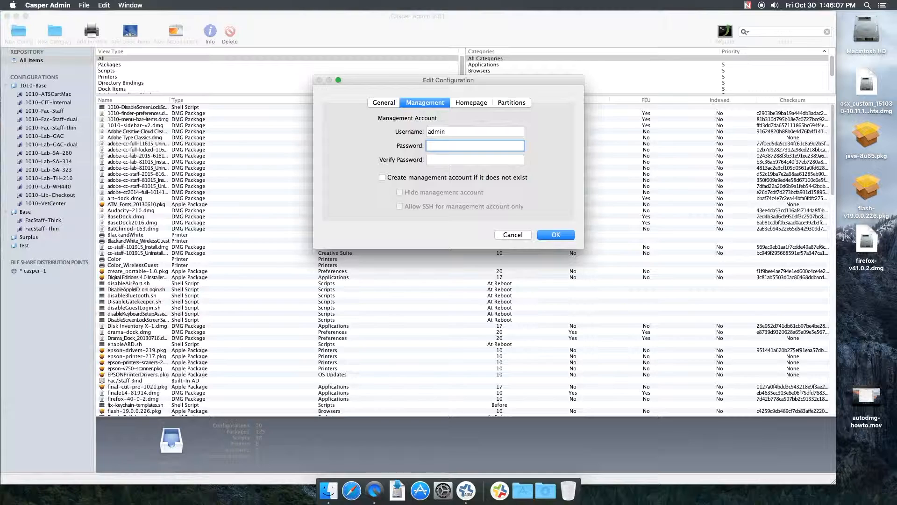
key(Tab)
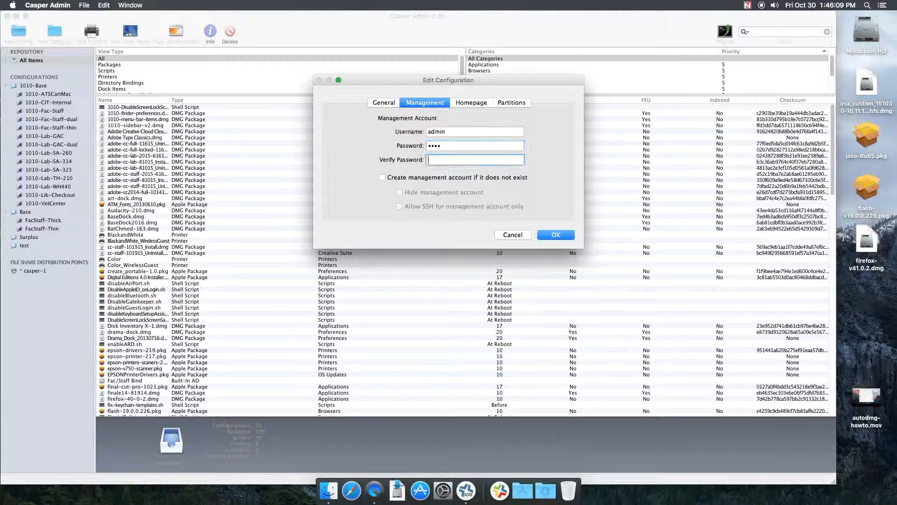
Step: Enable creating the management account if it does not exist, along with its hide and SSH options
click(406, 177)
click(442, 194)
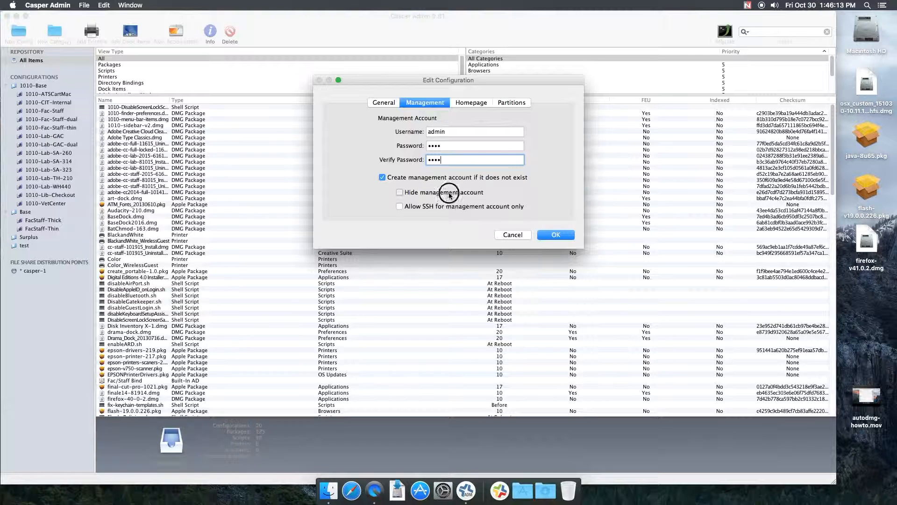
click(433, 206)
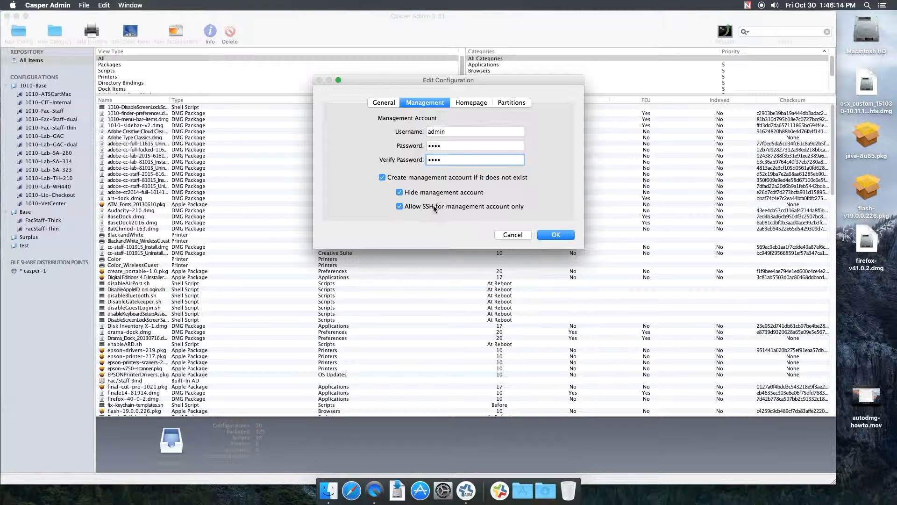
click(465, 104)
text(http://w)
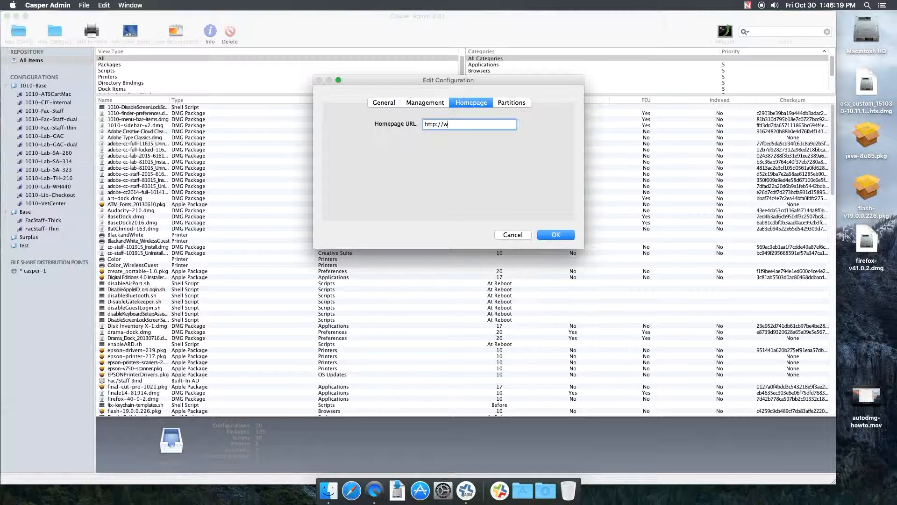
text(ww.uwgb.edu/)
key(super+a)
Step: Review the partitions and general settings and save the New Lab Test configuration
click(511, 103)
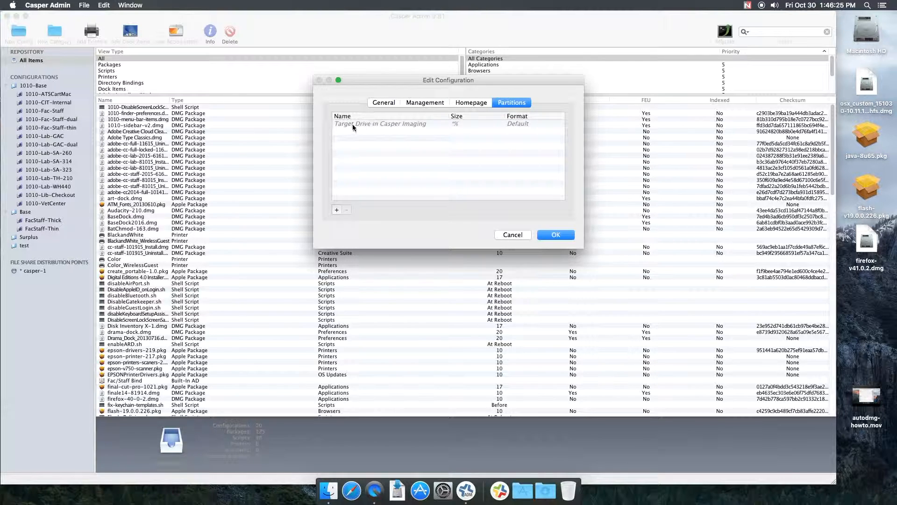
click(388, 103)
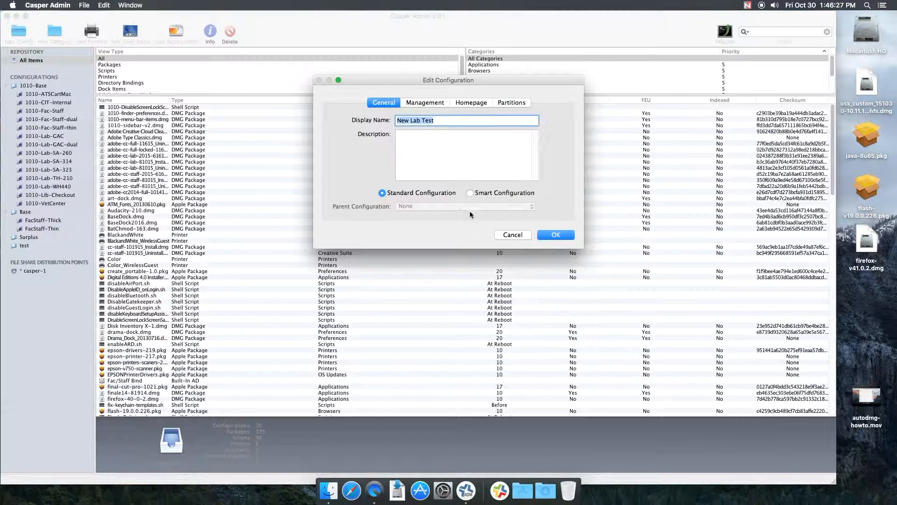
click(557, 235)
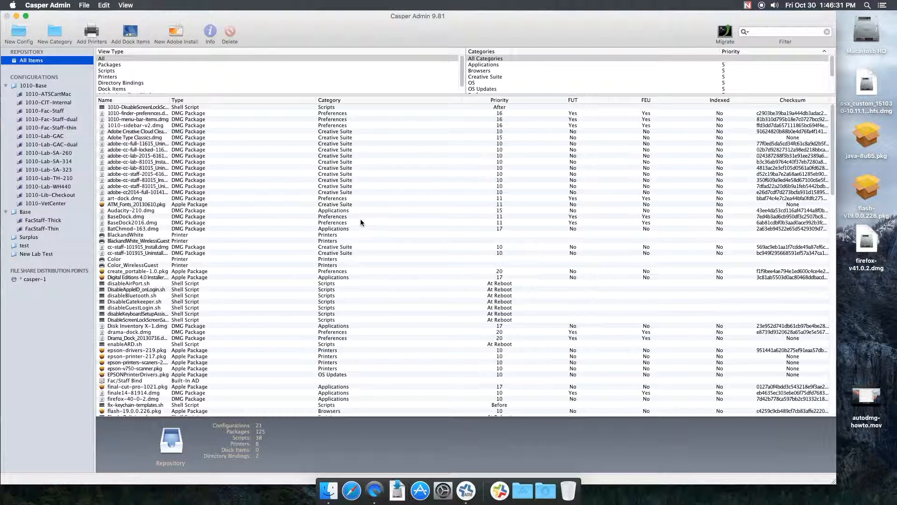
Step: Collapse the configuration groups and add firefox-v41.0.2.dmg from the desktop to the repository, then select it
click(5, 211)
click(5, 86)
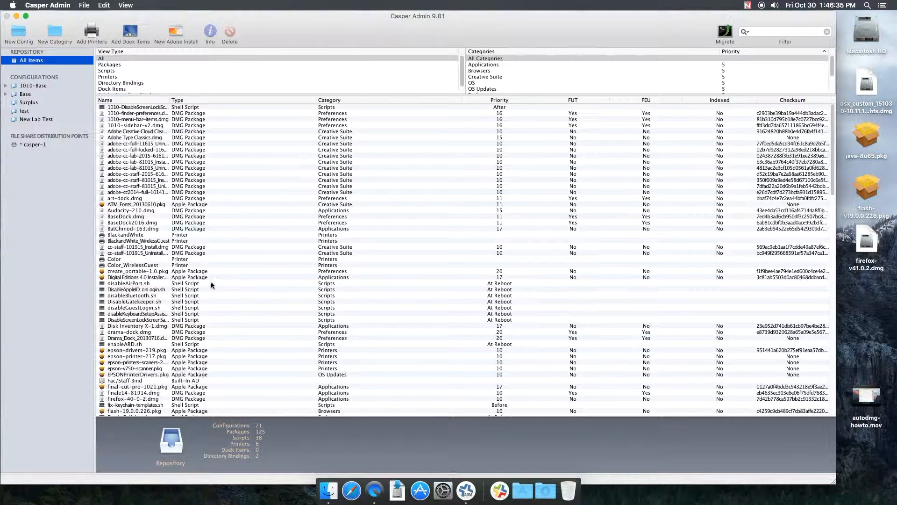
drag(867, 241, 629, 242)
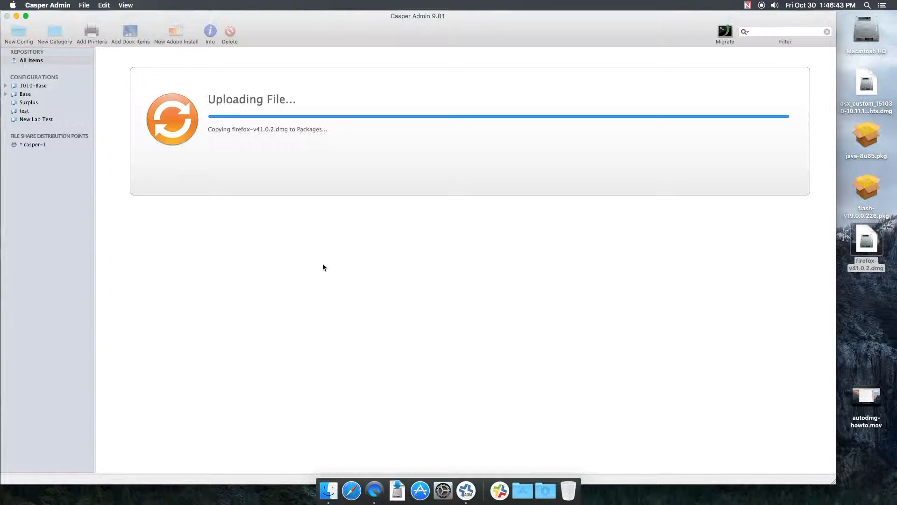
scroll(240, 272, down, 8)
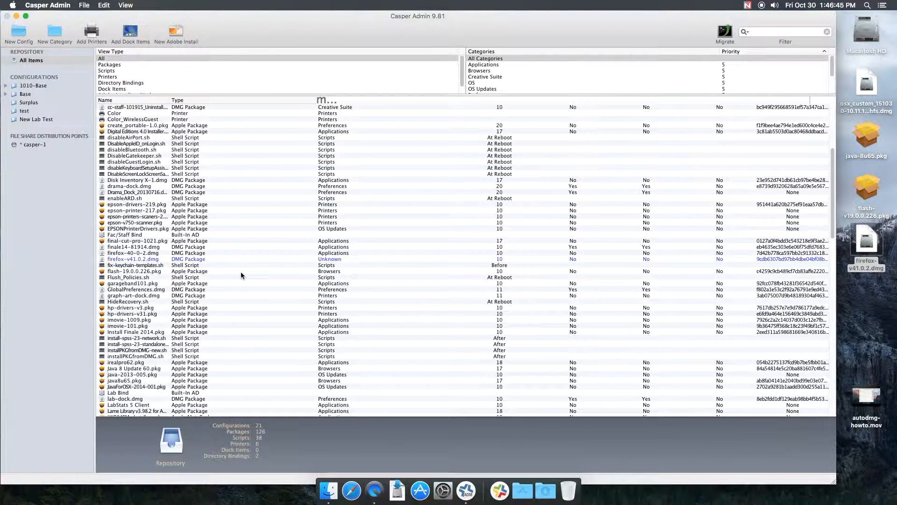
click(141, 260)
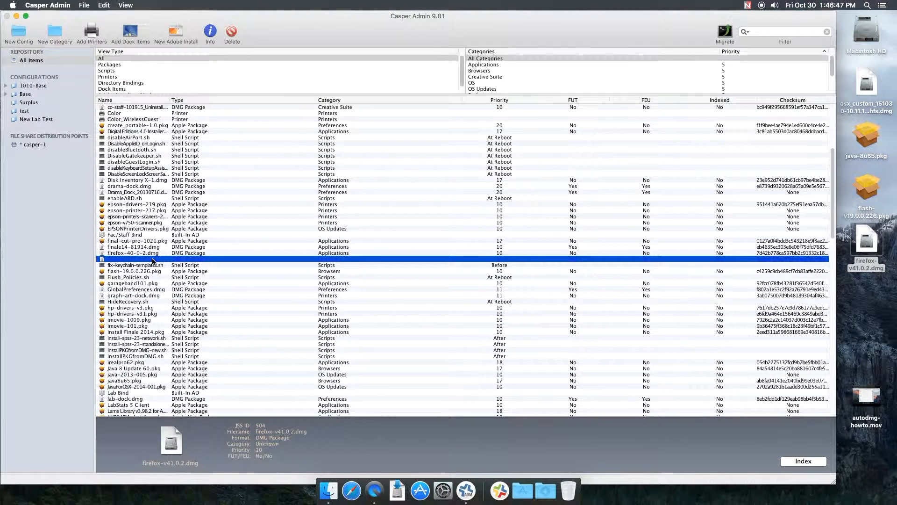
Step: Set the firefox-v41.0.2.dmg package's category to Applications
right_click(153, 260)
mouse_move(223, 305)
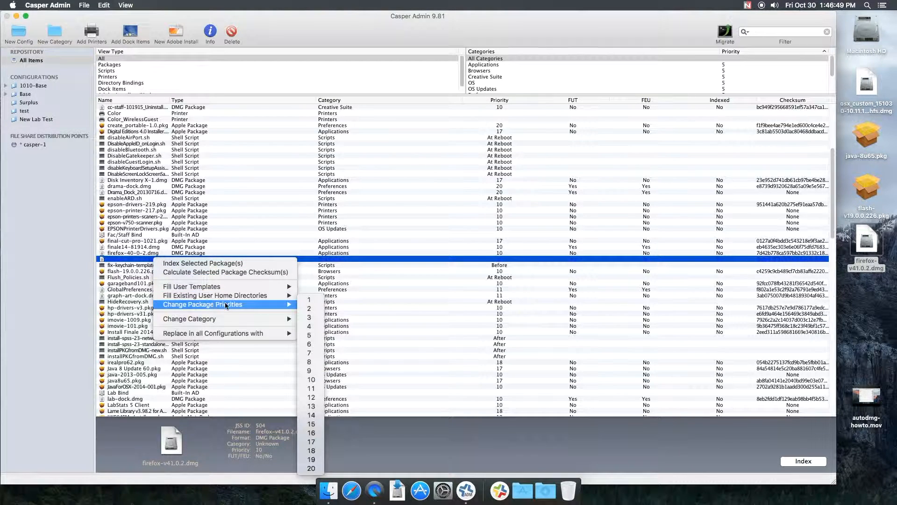
mouse_move(246, 320)
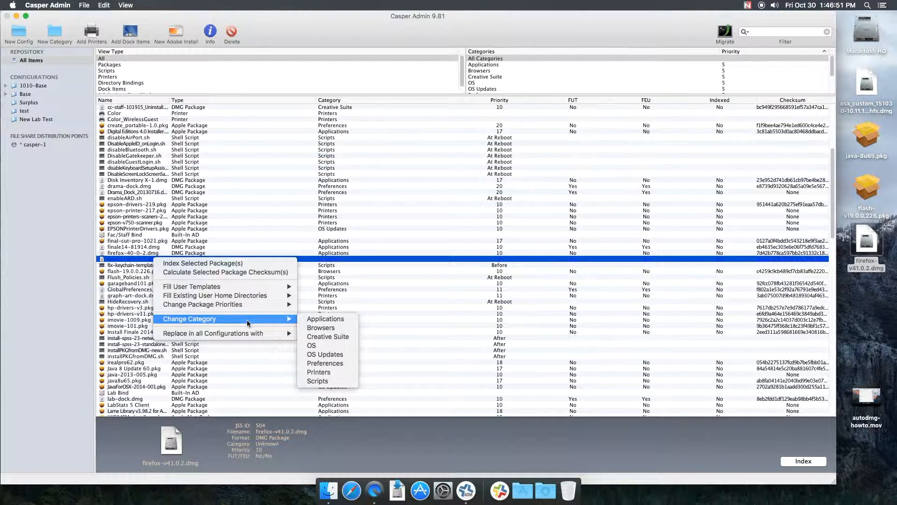
click(326, 319)
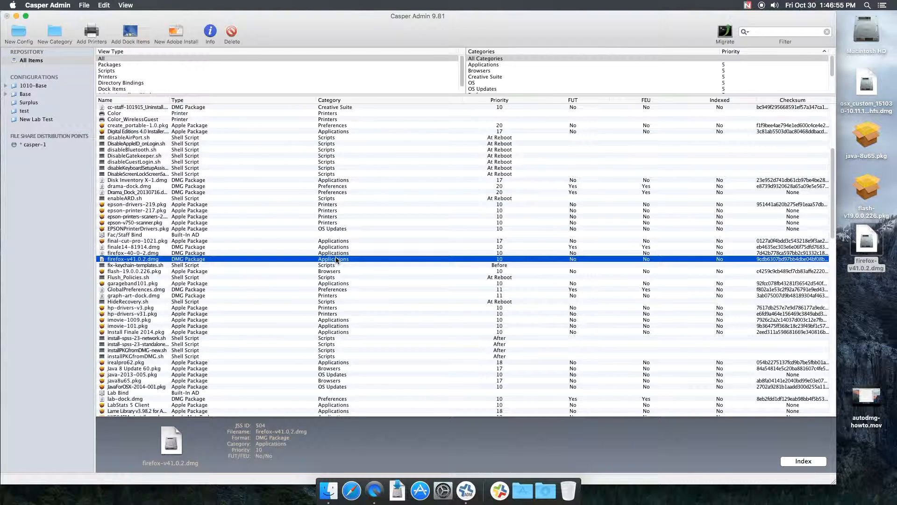
Step: Open the firefox-v41.0.2.dmg package info and enable installing it on the boot drive after imaging
click(210, 31)
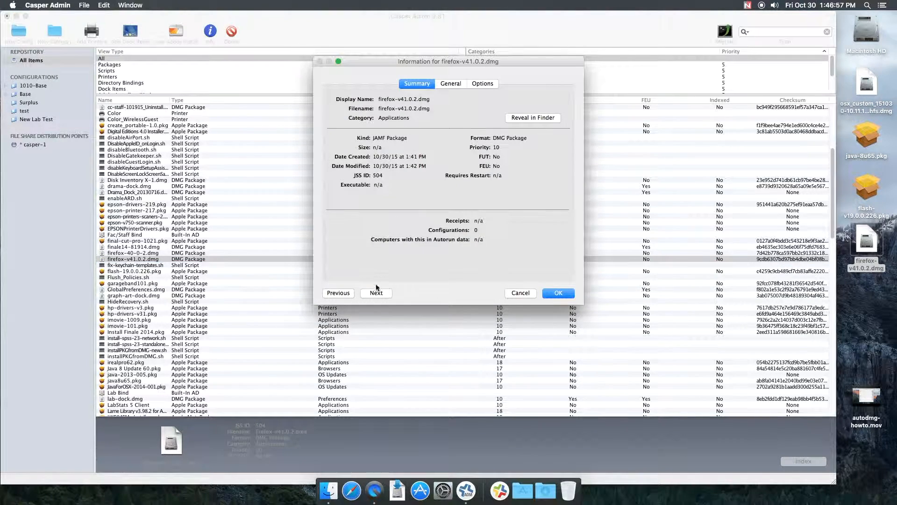
click(450, 84)
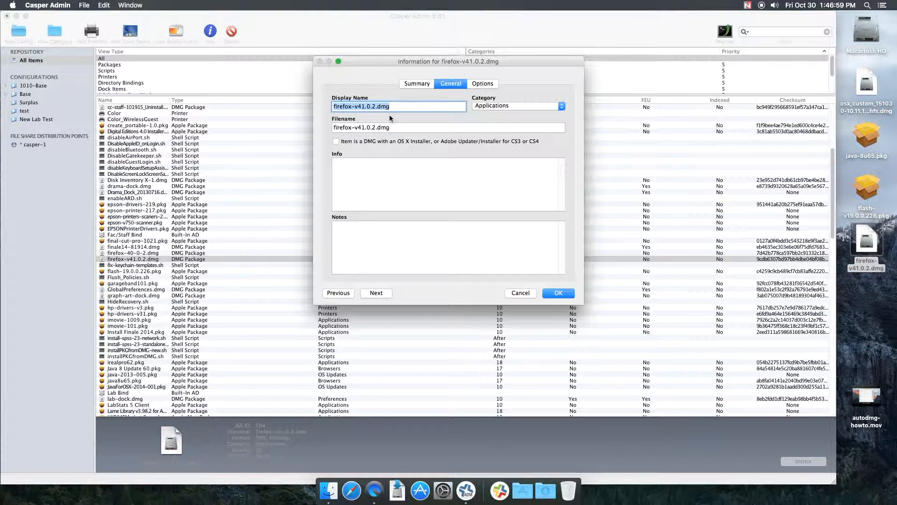
click(483, 83)
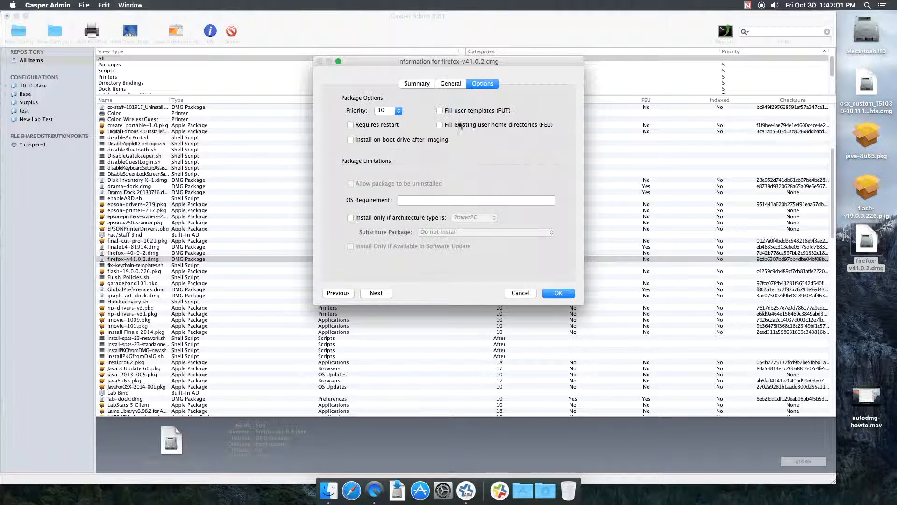
click(347, 292)
click(376, 293)
click(373, 140)
click(558, 294)
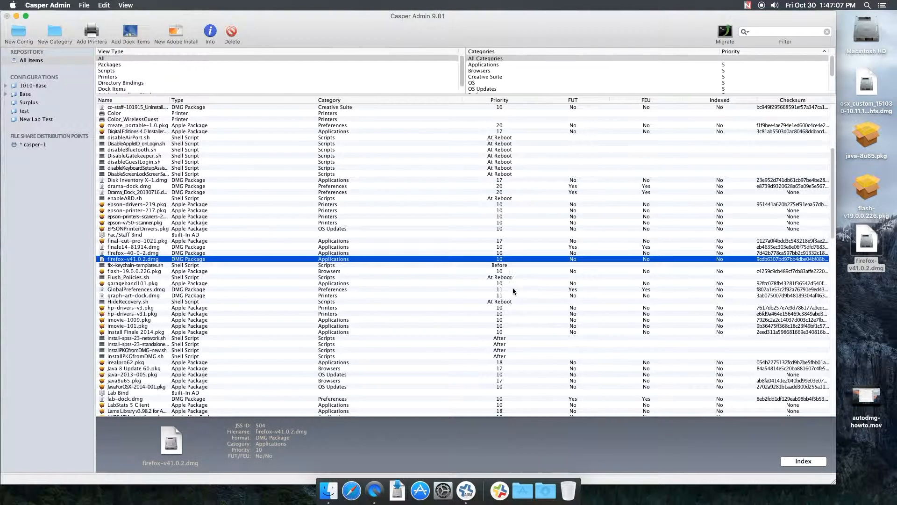
Step: Replace firefox-40-0-2.dmg in all configurations with firefox-v41.0.2.dmg
click(149, 253)
right_click(150, 254)
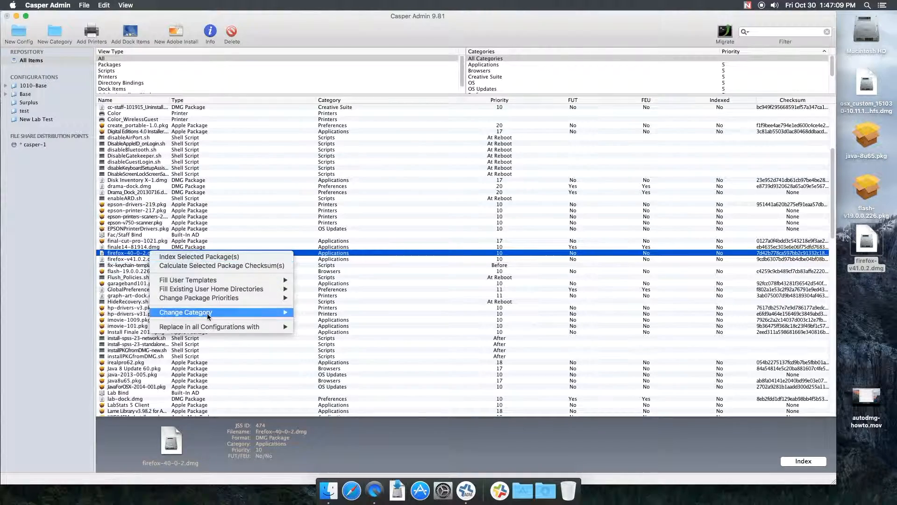
mouse_move(289, 327)
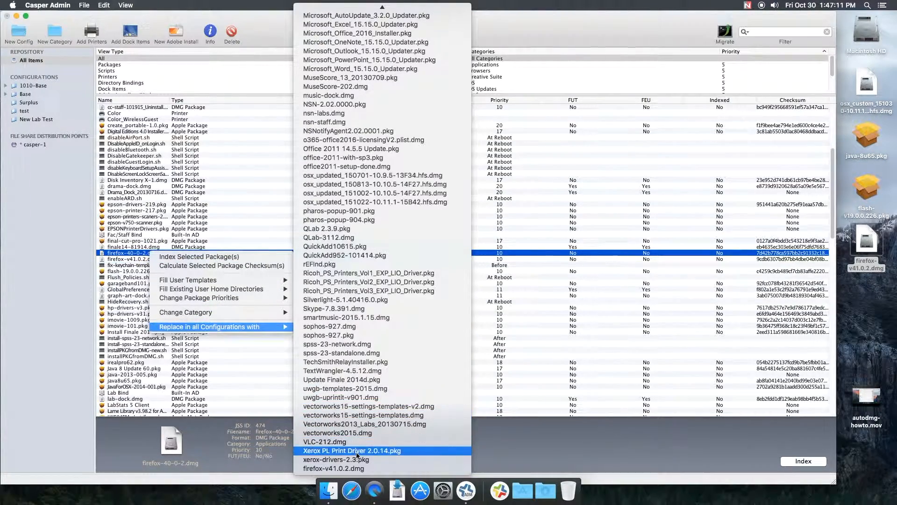
click(365, 466)
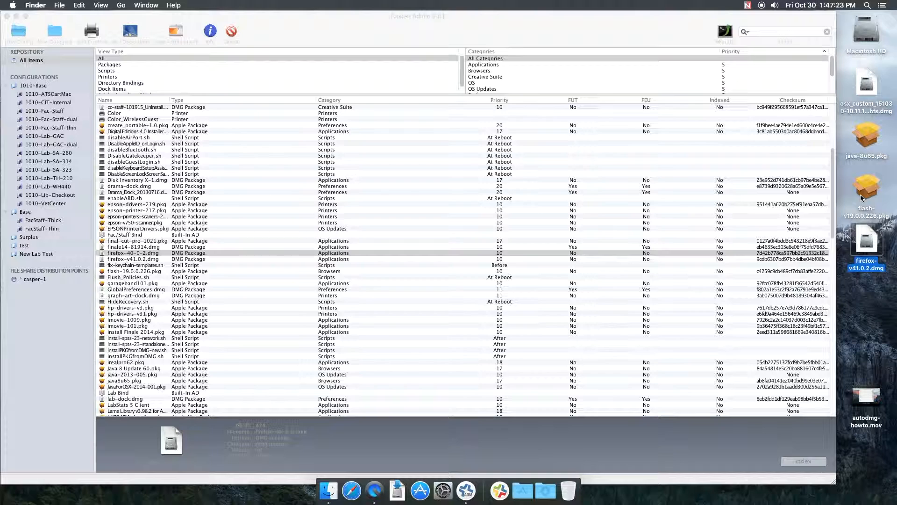
Step: Add java-8u65.pkg from the desktop to the repository and select the new package
click(855, 209)
click(151, 277)
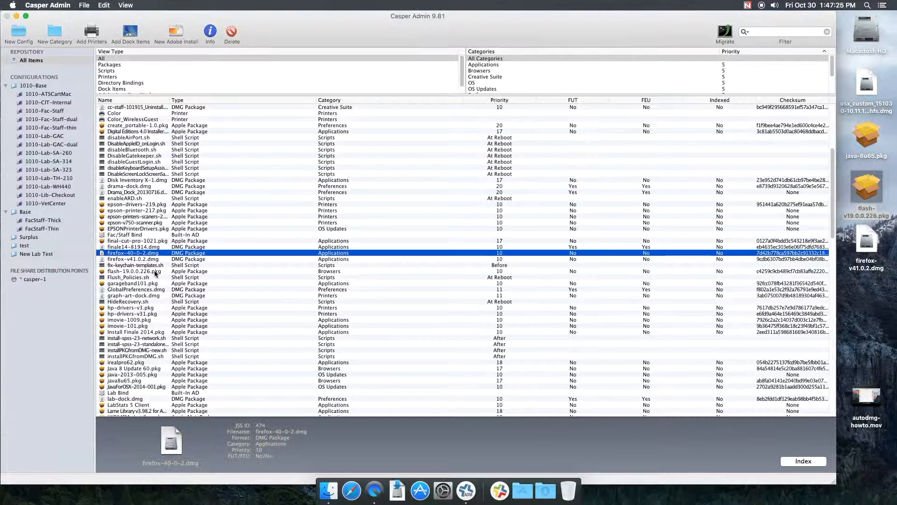
click(159, 272)
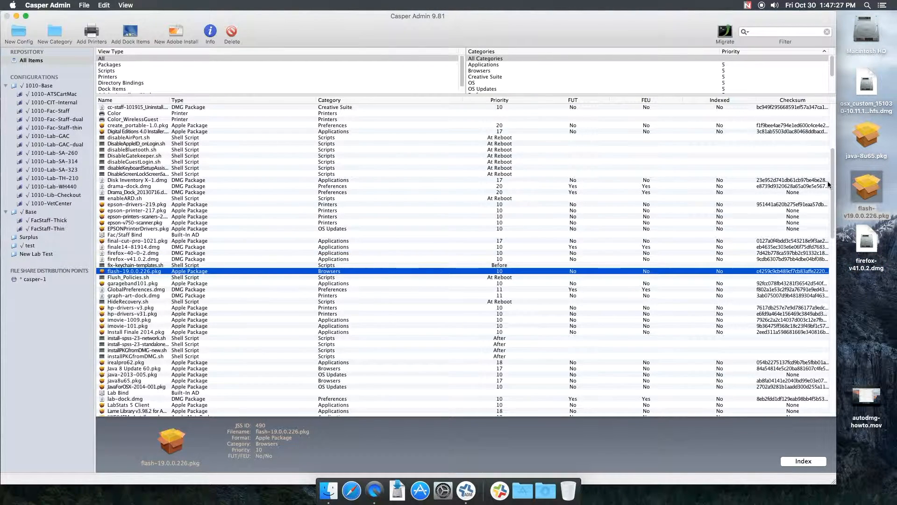
drag(868, 136, 764, 169)
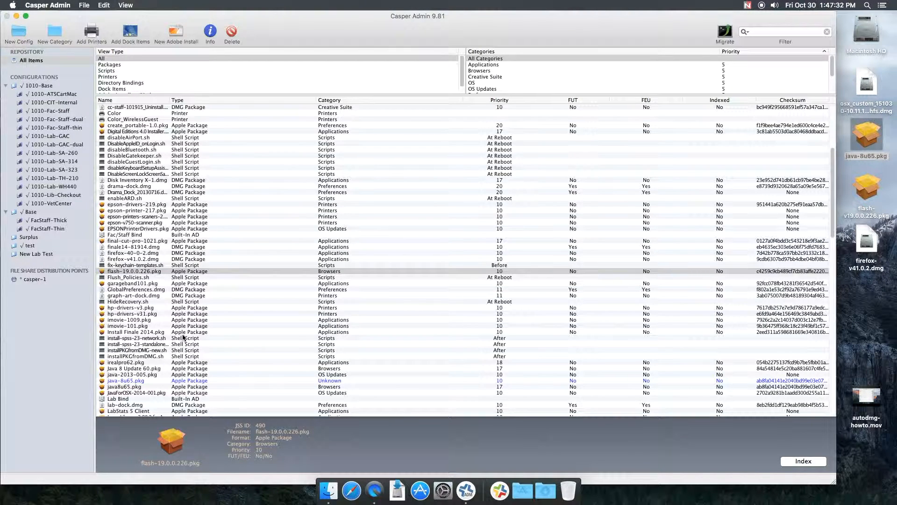
click(143, 380)
Step: Set the java-8u65.pkg package's priority to 17
right_click(143, 381)
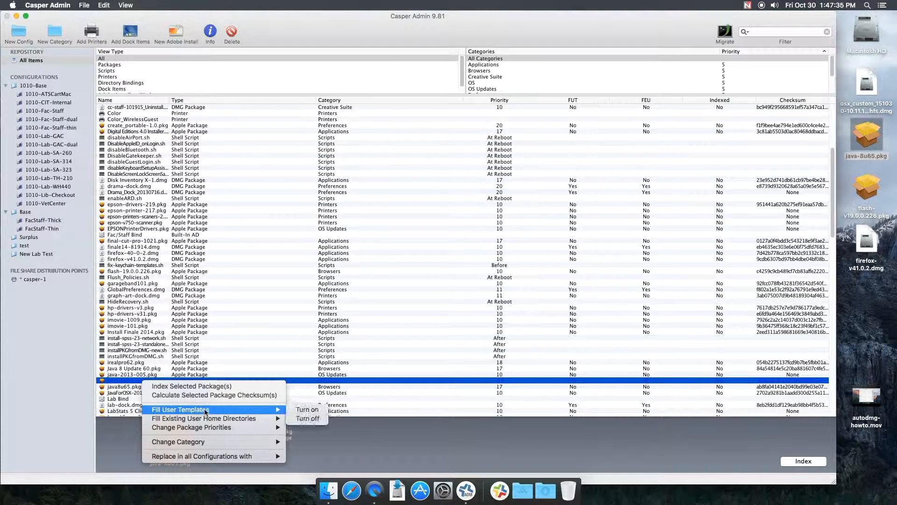
mouse_move(231, 429)
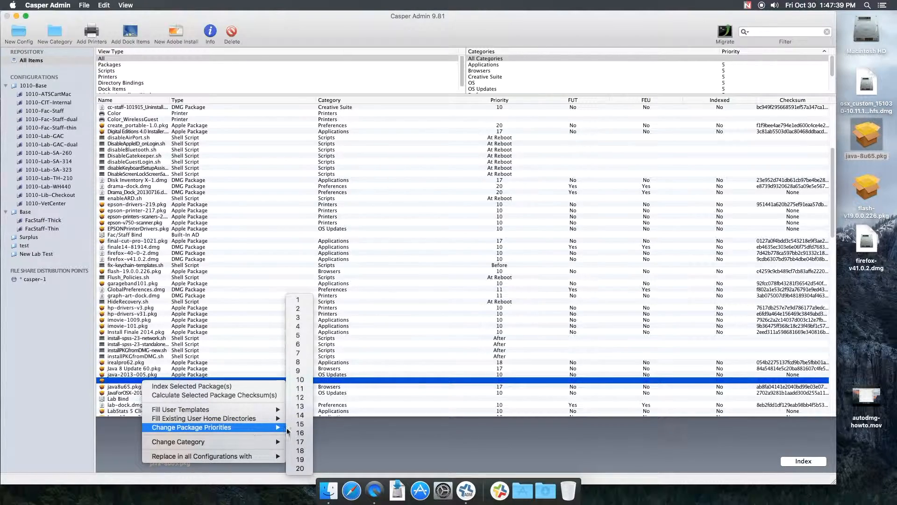
click(297, 450)
Step: Set the java-8u65.pkg package's category to Browsers
right_click(185, 383)
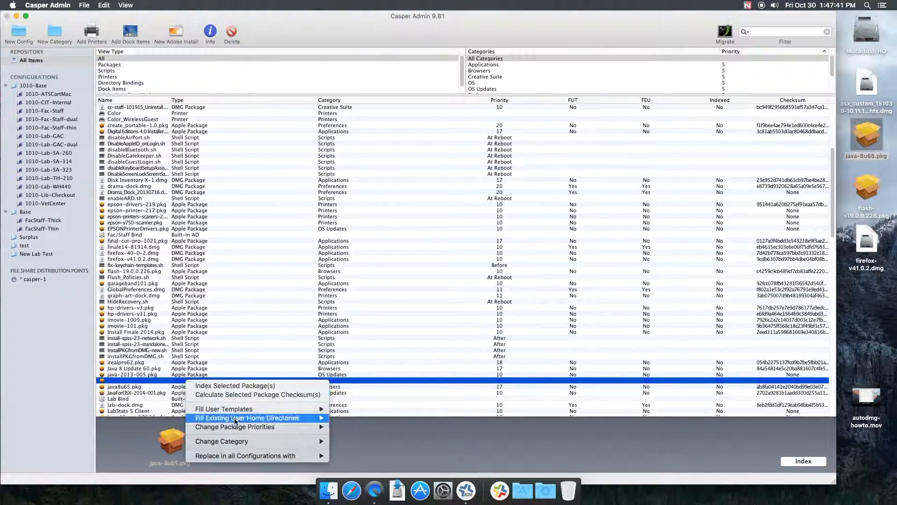
mouse_move(240, 441)
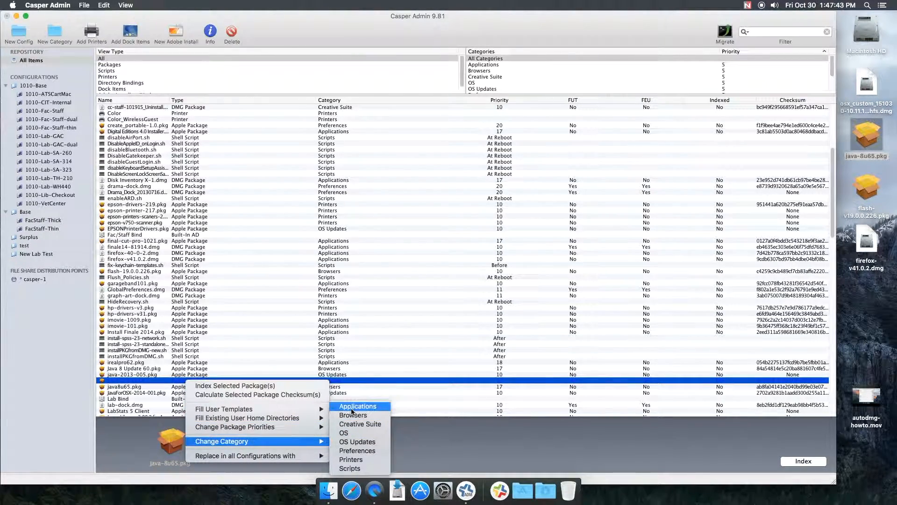
click(350, 415)
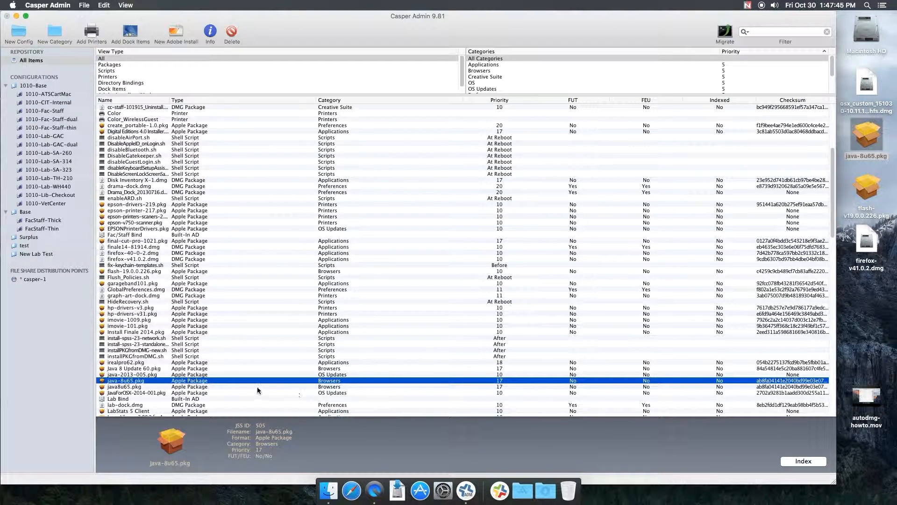
Step: Open the java-8u65.pkg package info and enable installing it on the boot drive after imaging
key(super+i)
click(350, 139)
click(559, 293)
Step: Replace the old Java8u65.pkg with java-8u65.pkg in all configurations
click(137, 387)
right_click(131, 388)
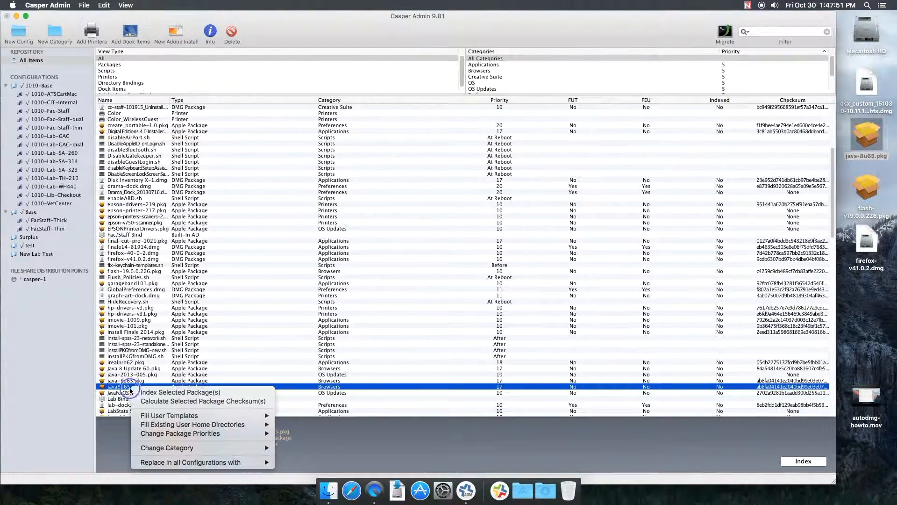
mouse_move(206, 462)
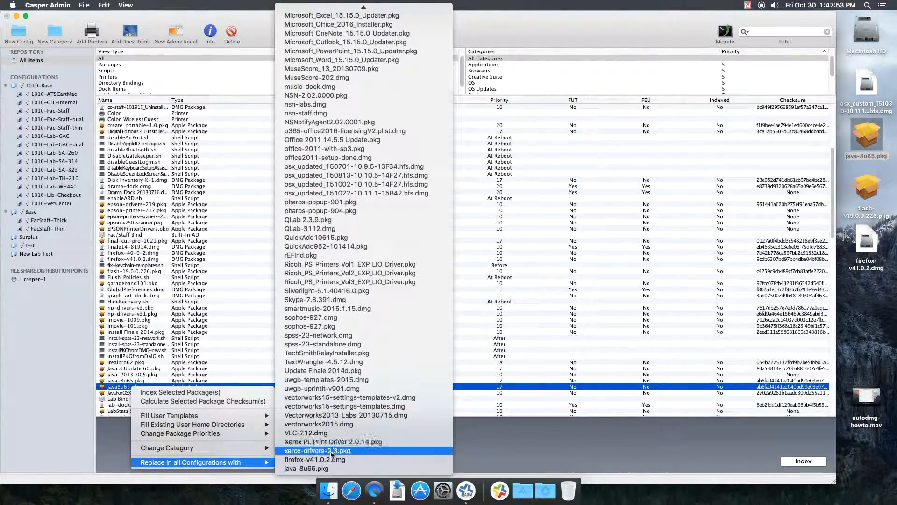
click(317, 468)
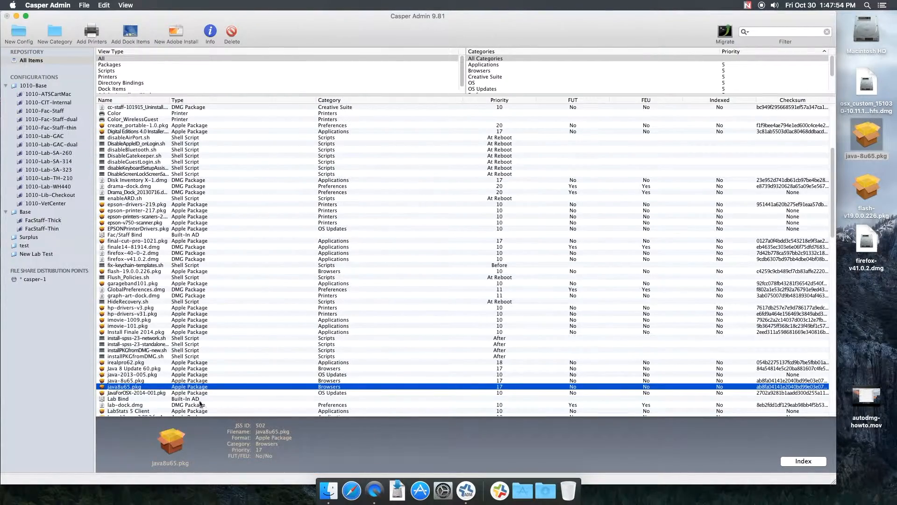
Step: Delete the old Java8u65.pkg package from the repository
click(141, 381)
click(148, 387)
click(232, 31)
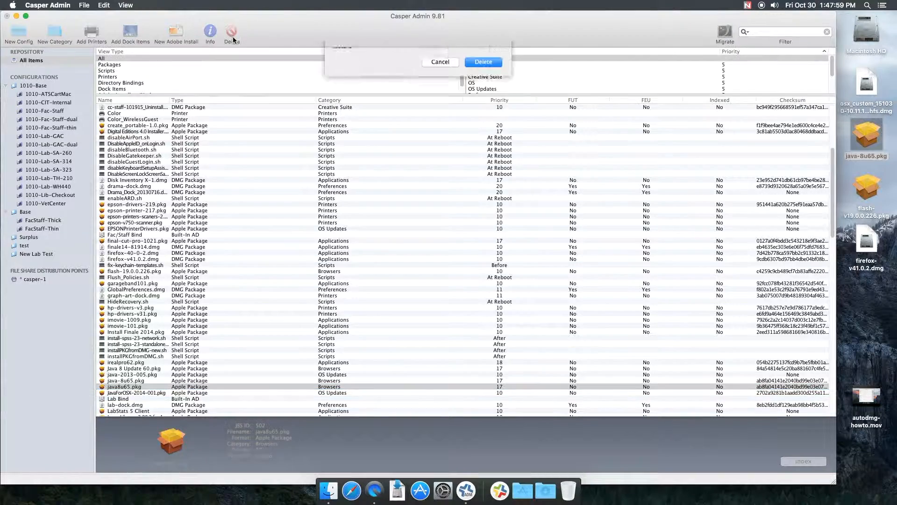
click(477, 127)
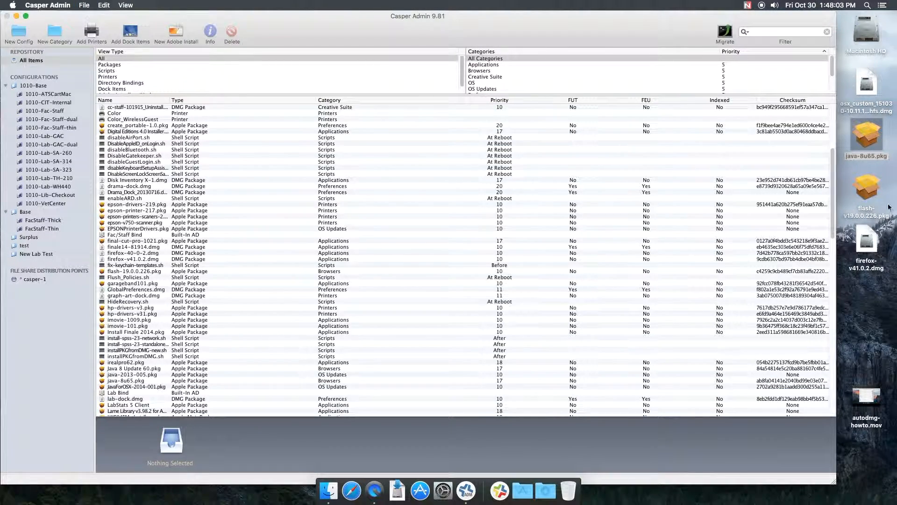
Step: Upload the osx_custom_151030-10.11.1-15842.hfs.dmg image from the desktop to the repository
click(867, 86)
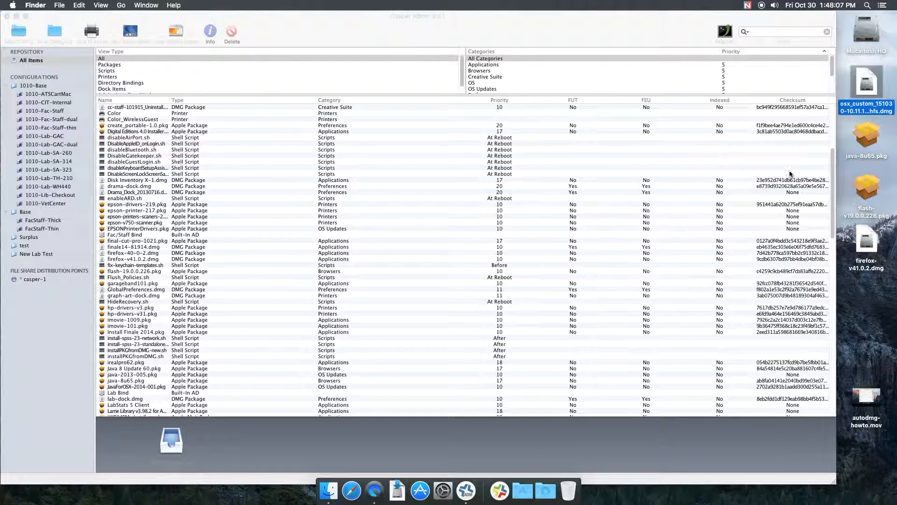
drag(871, 86, 691, 184)
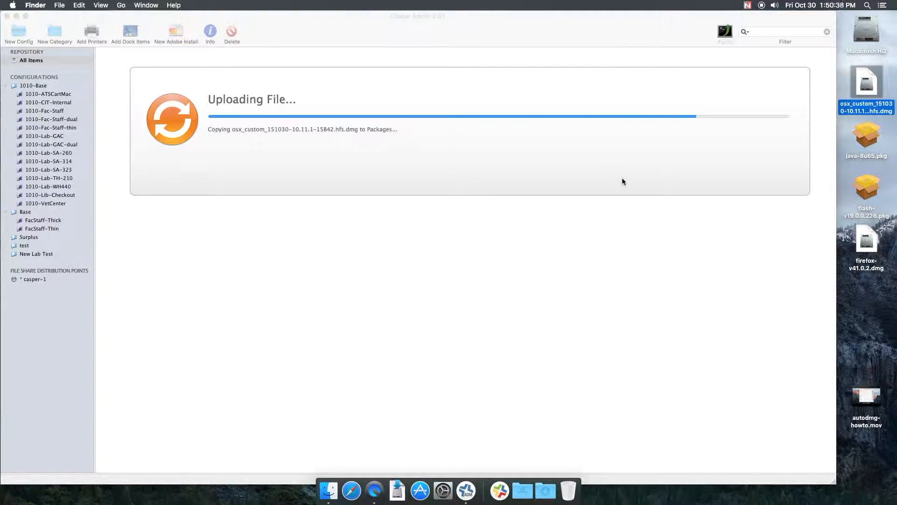
click(316, 215)
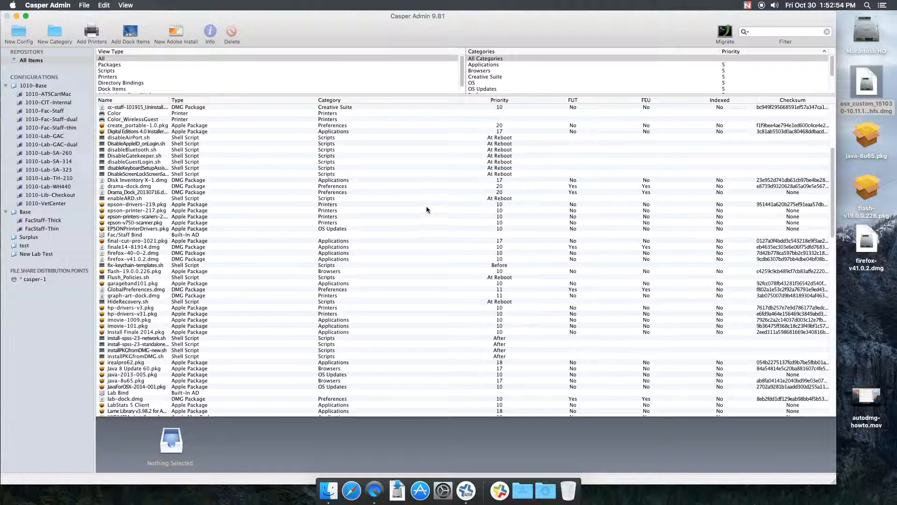
Step: Set the osx_custom_151030-10.11.1-15842.hfs.dmg image's category to OS
scroll(405, 222, down, 15)
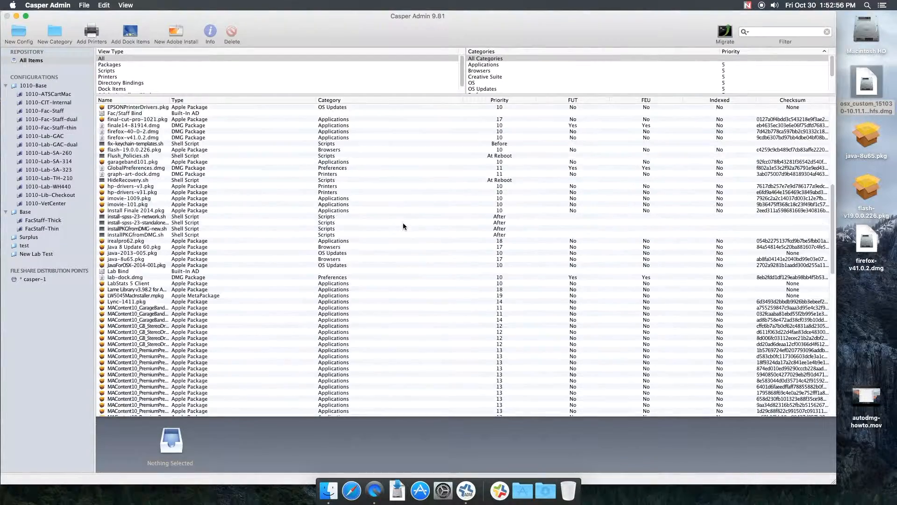
click(181, 199)
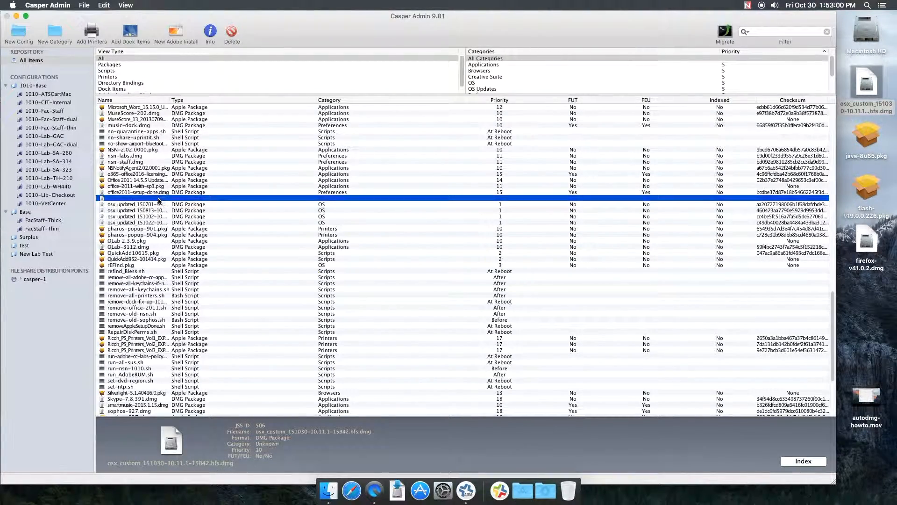
right_click(160, 199)
mouse_move(225, 260)
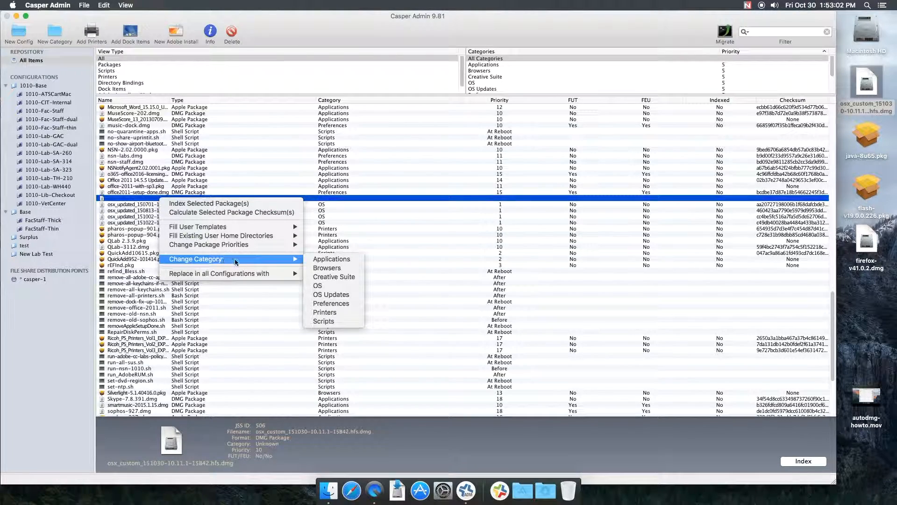
click(308, 286)
Step: Set the osx_custom image's package priority to 1
right_click(318, 199)
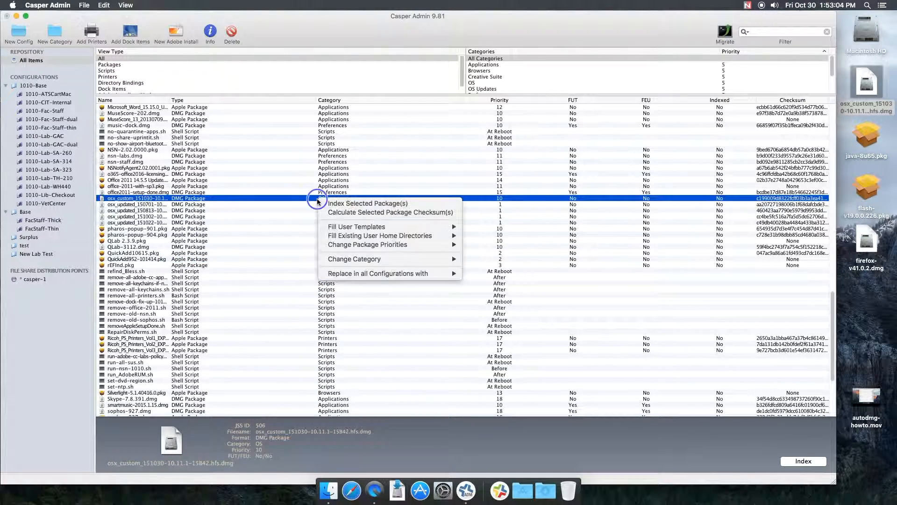
mouse_move(355, 236)
click(467, 246)
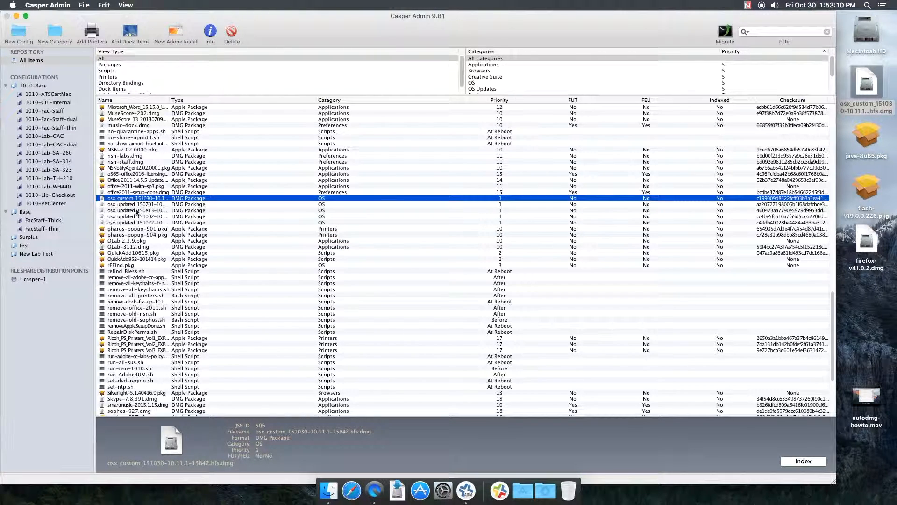
Step: Add the osx_custom image to the New Lab Test configuration
drag(144, 200, 57, 255)
scroll(153, 221, down, 5)
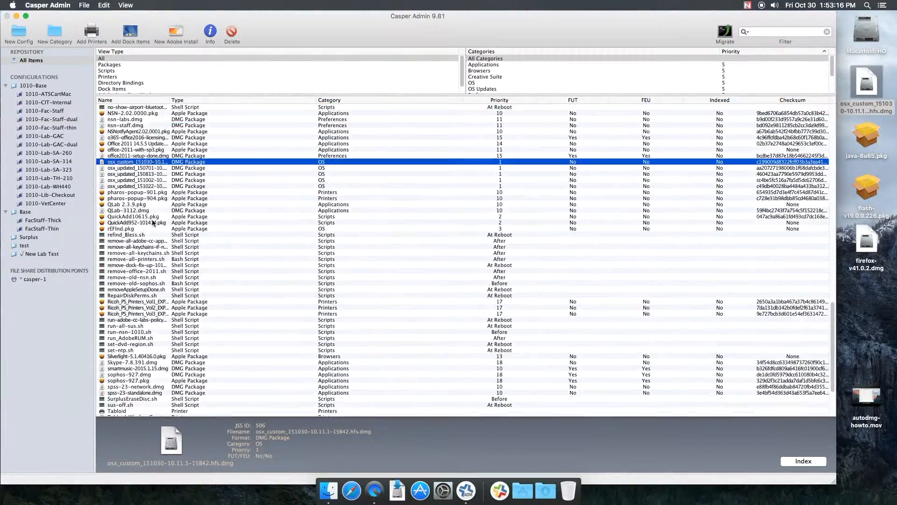
Step: Add flash-19.0.0.226.pkg, java-8u65.pkg and firefox-v41.0.2.dmg to the New Lab Test configuration
scroll(152, 221, up, 10)
scroll(153, 223, up, 1)
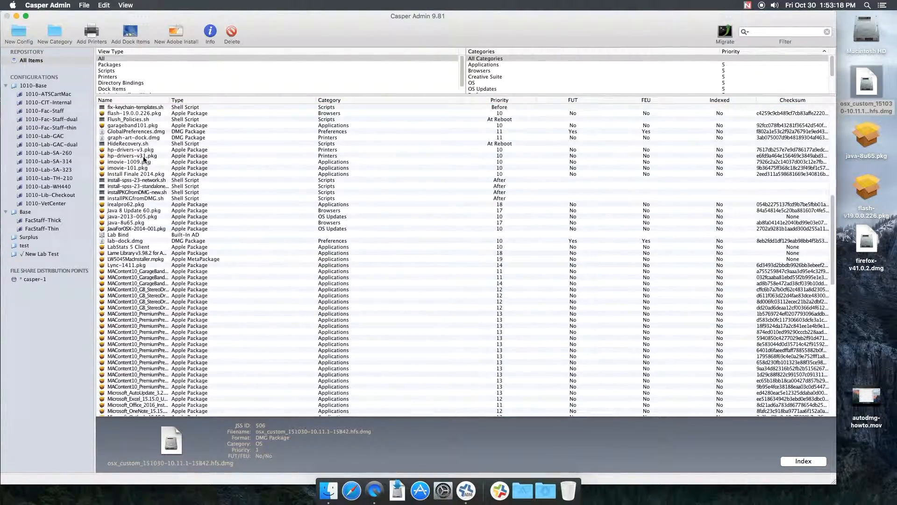
click(140, 113)
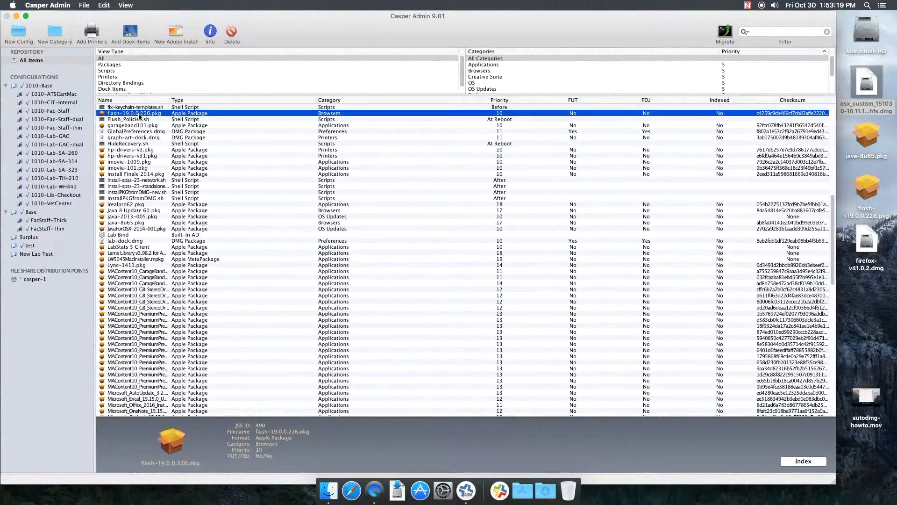
super+click(127, 223)
drag(127, 223, 38, 254)
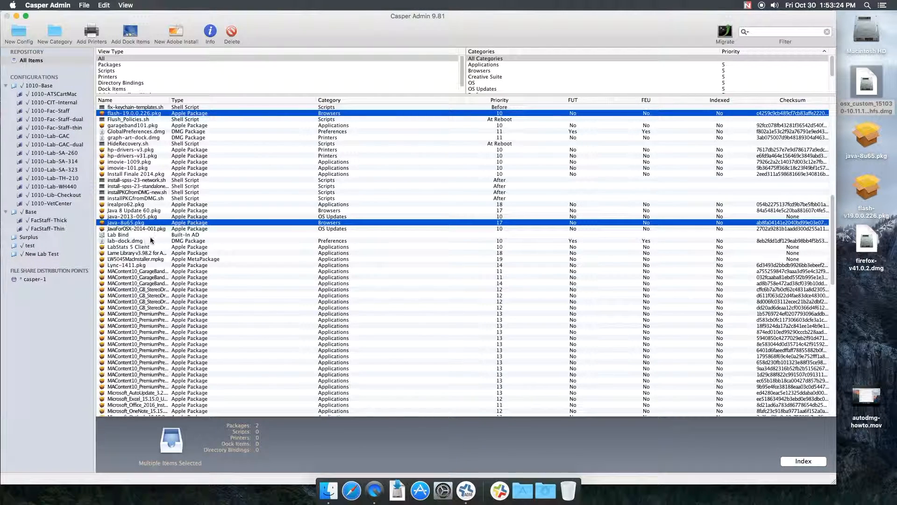
scroll(155, 242, up, 3)
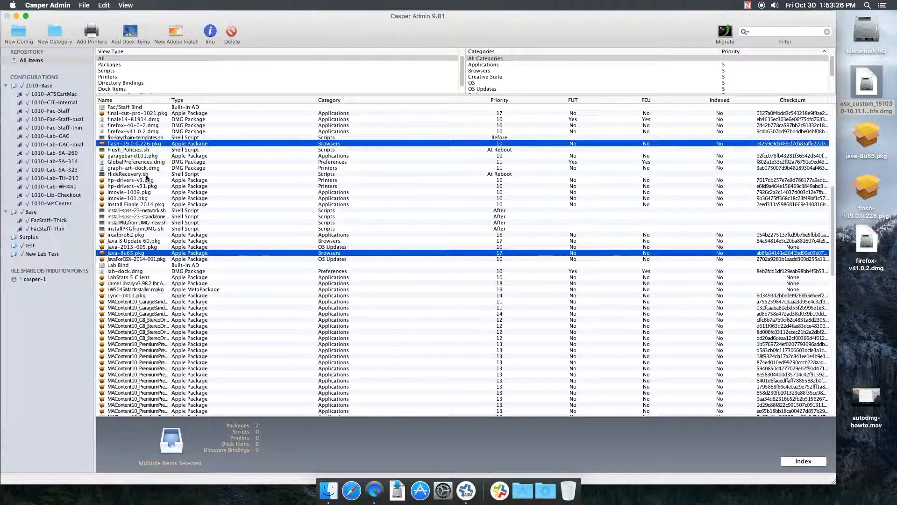
drag(123, 131, 58, 251)
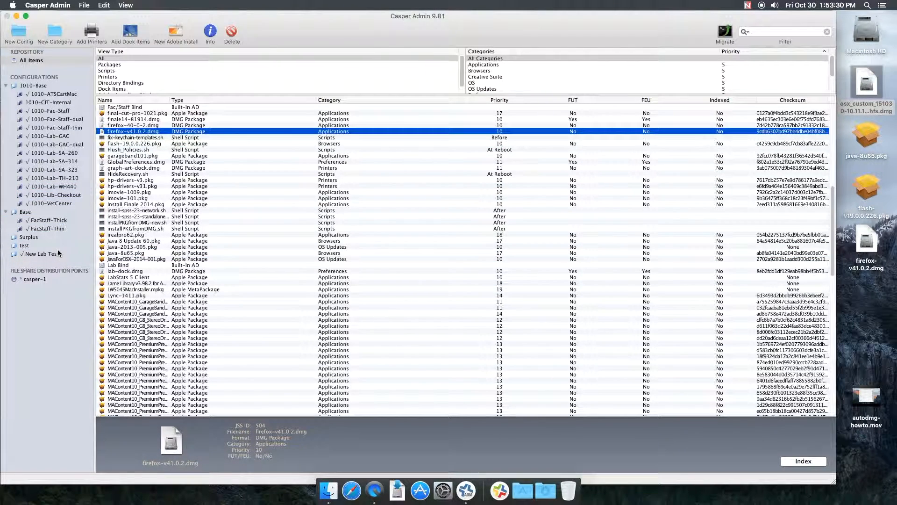
Step: Open the New Lab Test configuration, sort its items by priority and select the osx_custom image
click(44, 254)
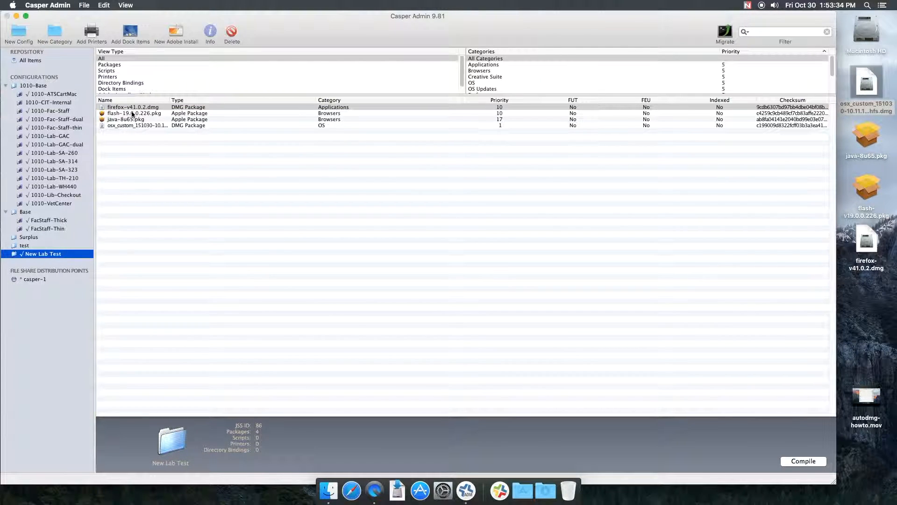
click(519, 102)
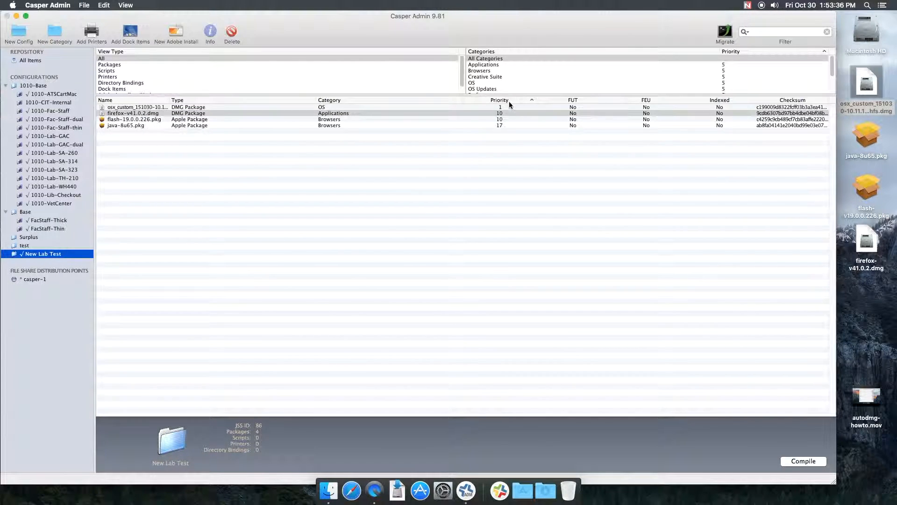
click(133, 107)
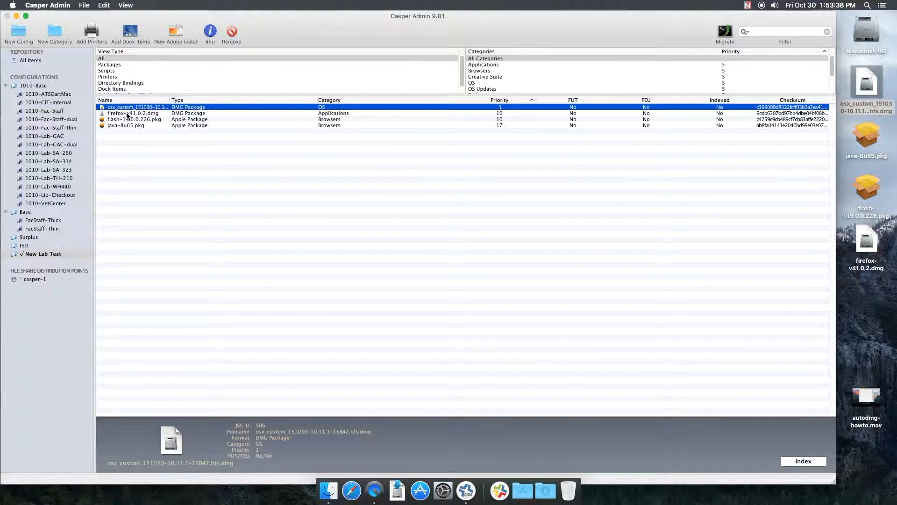
Step: Step through each package's options in New Lab Test, enabling install on boot drive after imaging for flash-19.0.0.226.pkg
click(210, 32)
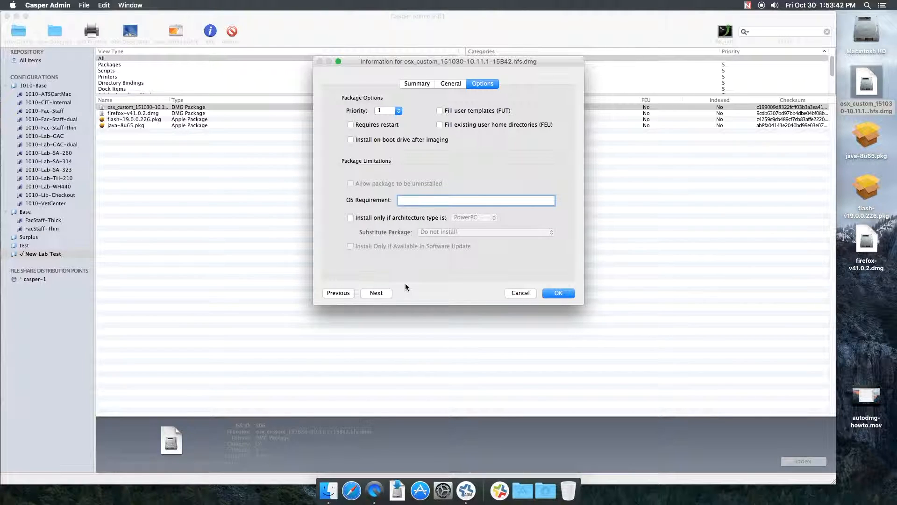
click(384, 292)
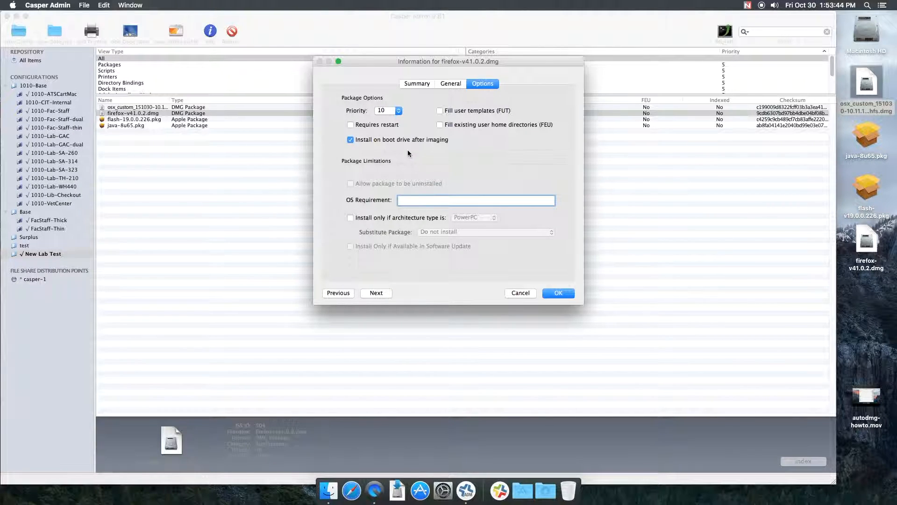
click(382, 292)
click(393, 143)
click(380, 293)
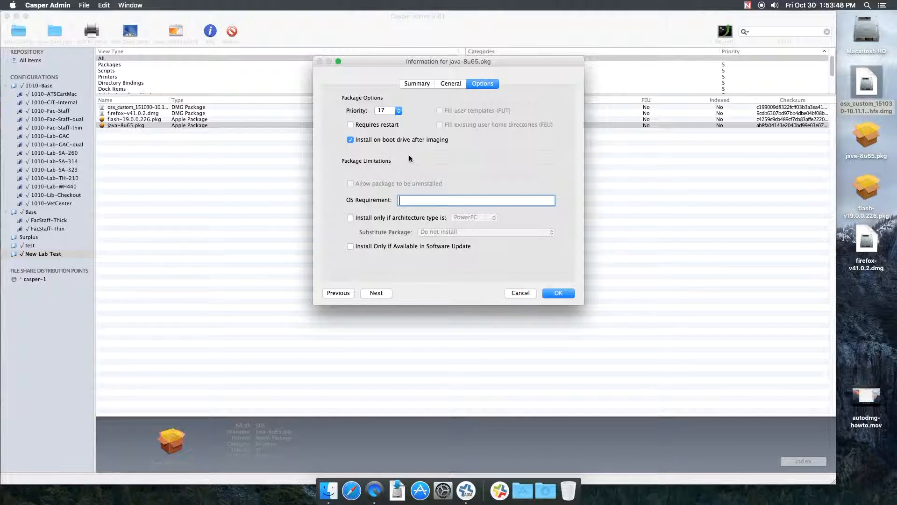
click(557, 293)
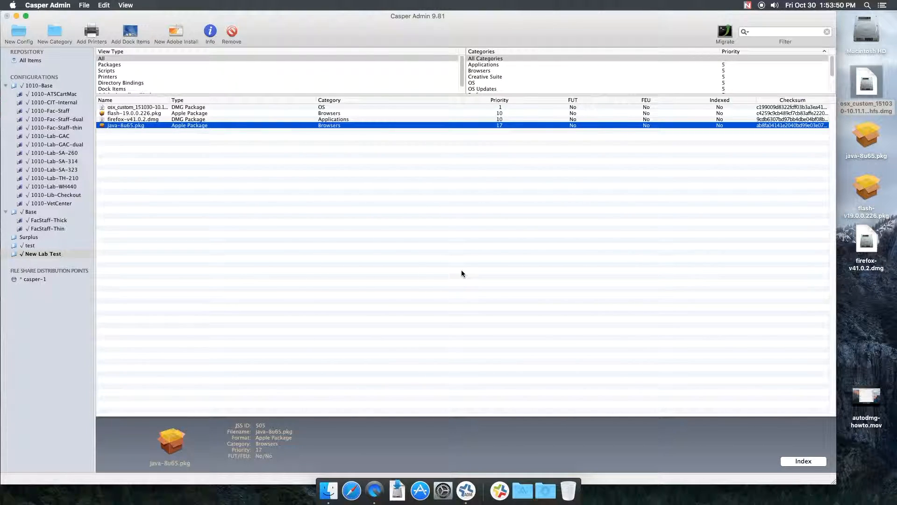